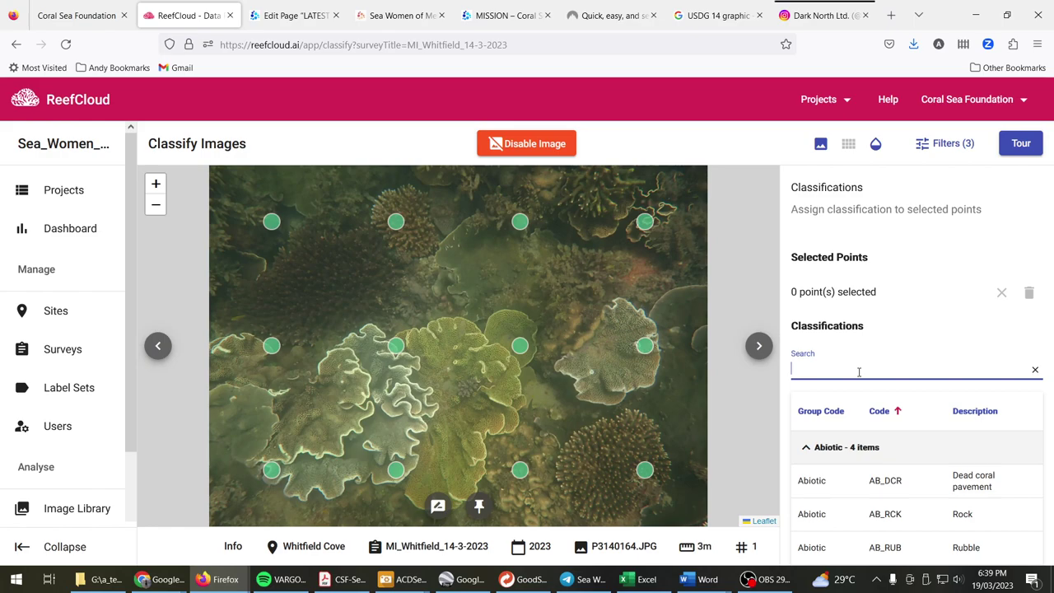
# - Search the classifications for "open" and clear the search again
pyautogui.write('open')
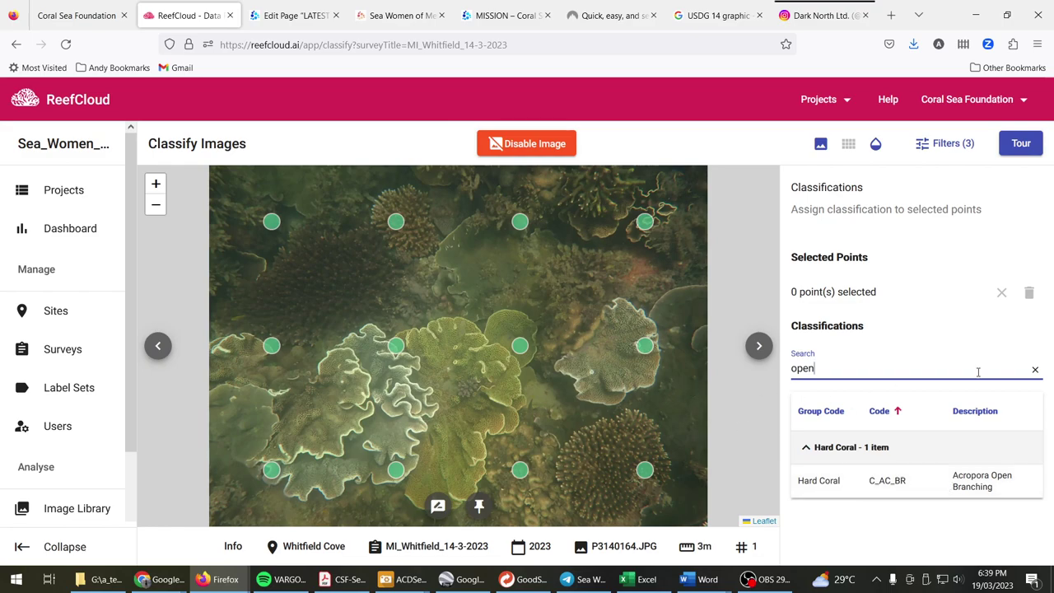
pyautogui.click(1035, 369)
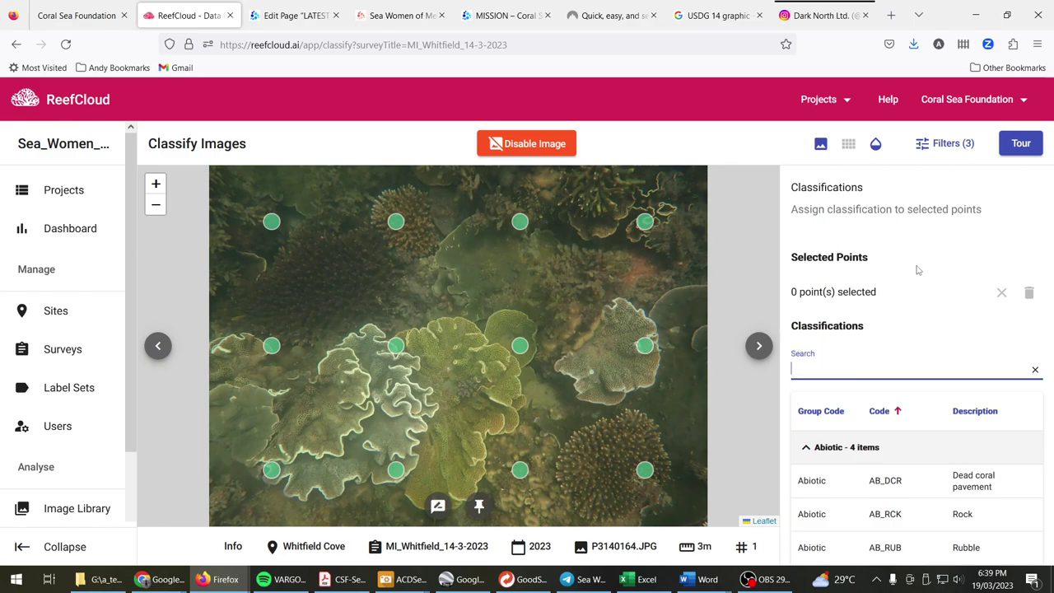
# - Switch the survey to the points view and reduce the page zoom to 50%
pyautogui.click(847, 145)
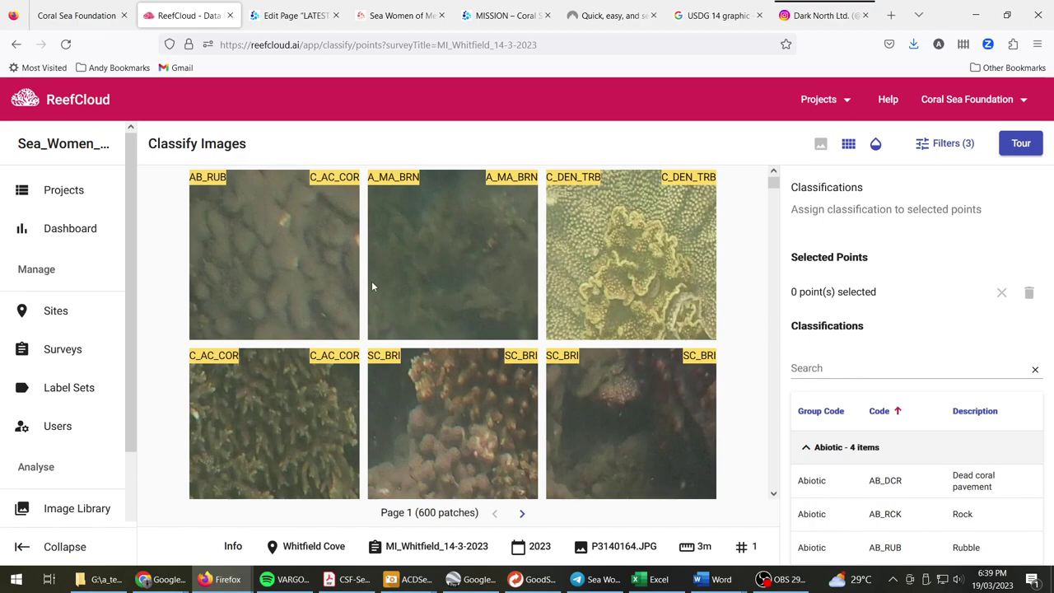
pyautogui.click(1036, 44)
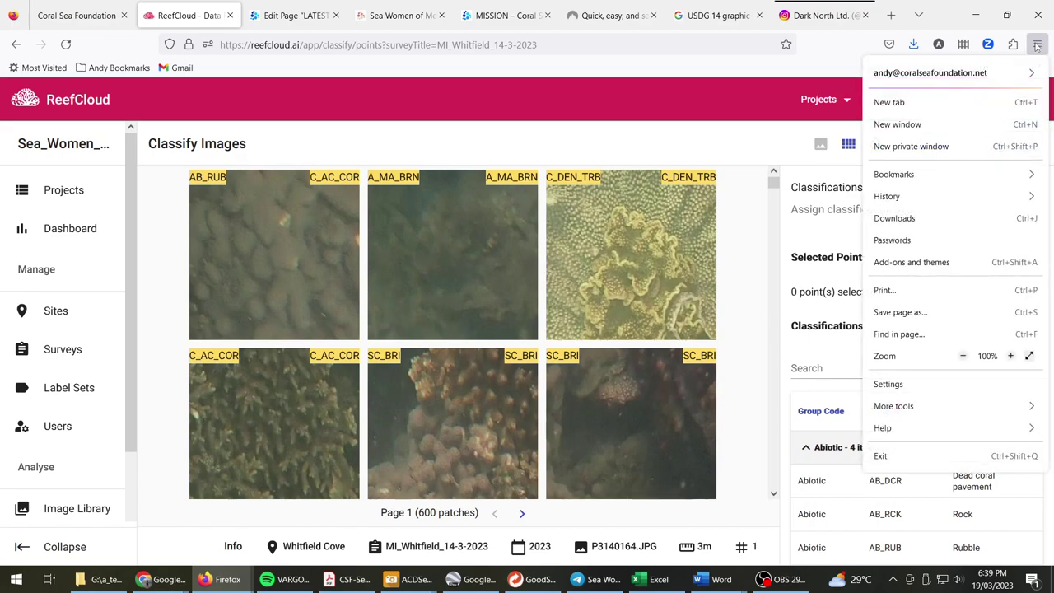
pyautogui.click(963, 356)
pyautogui.click(963, 356)
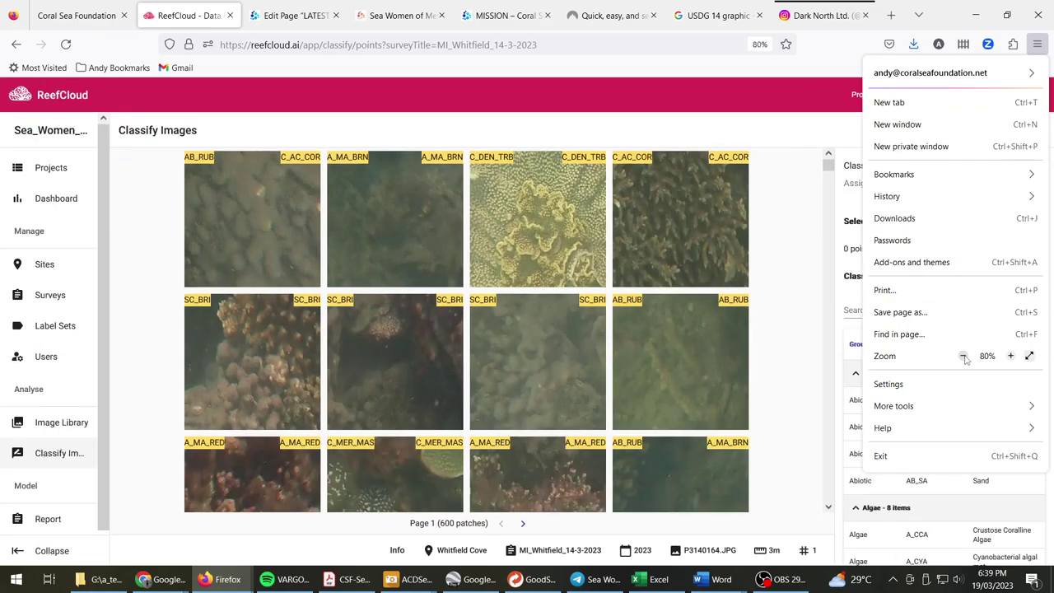
pyautogui.click(963, 355)
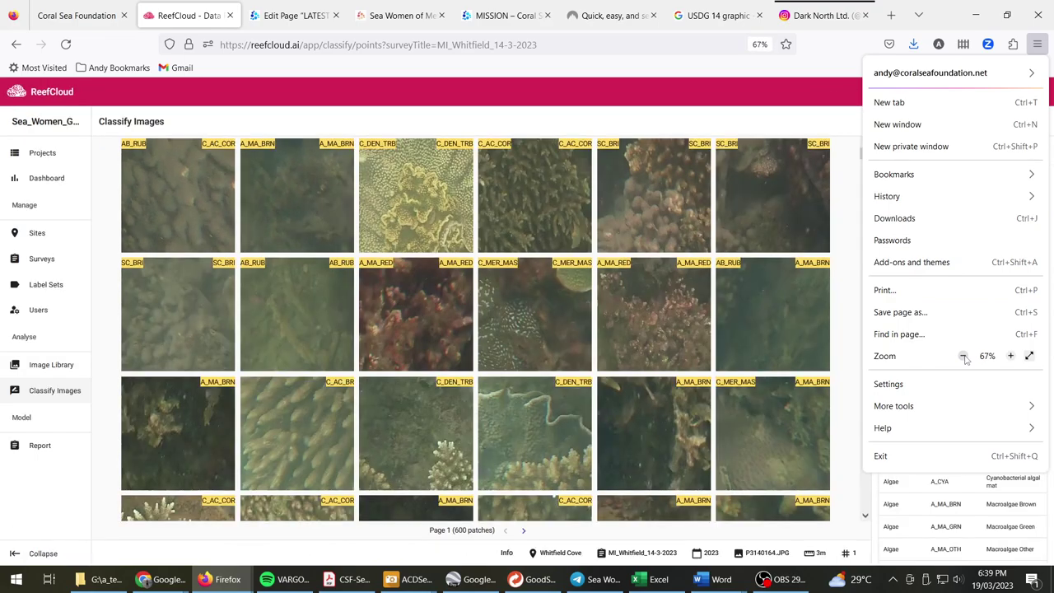
pyautogui.click(963, 355)
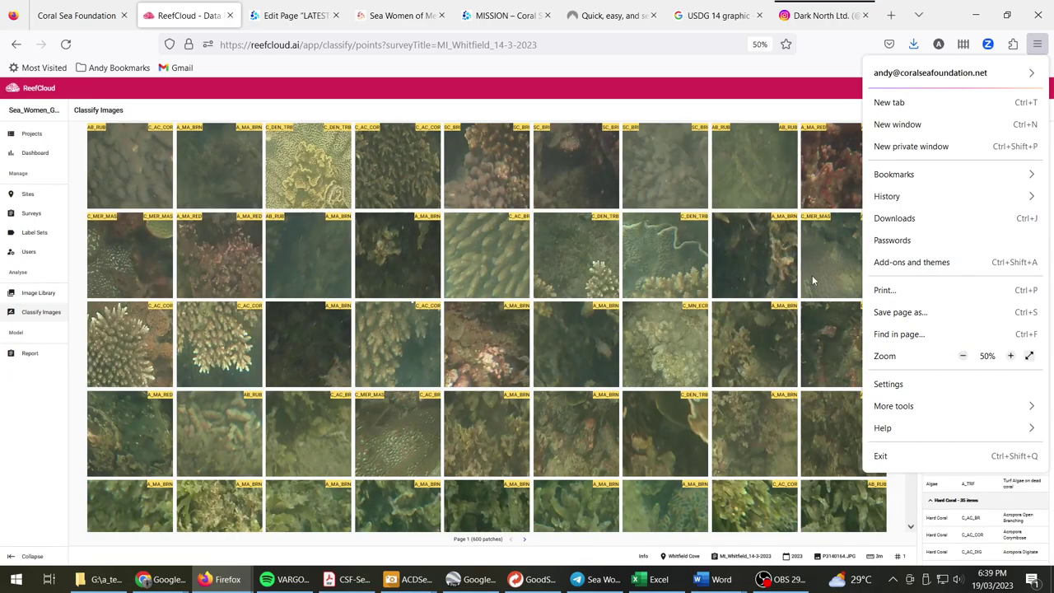
pyautogui.click(783, 109)
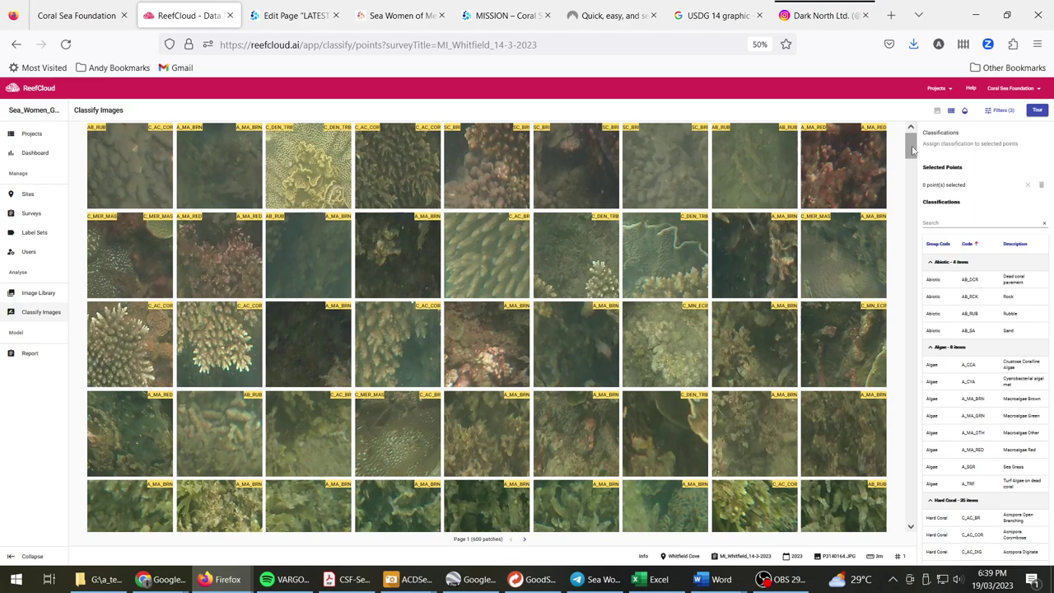
# - Select the seven plate-like Turbinaria patches across the grid and classify them as Dendrophyllid Turbinaria (C_DEN_TRB), searching for "turb"
pyautogui.moveTo(912, 148); pyautogui.dragTo(912, 172)
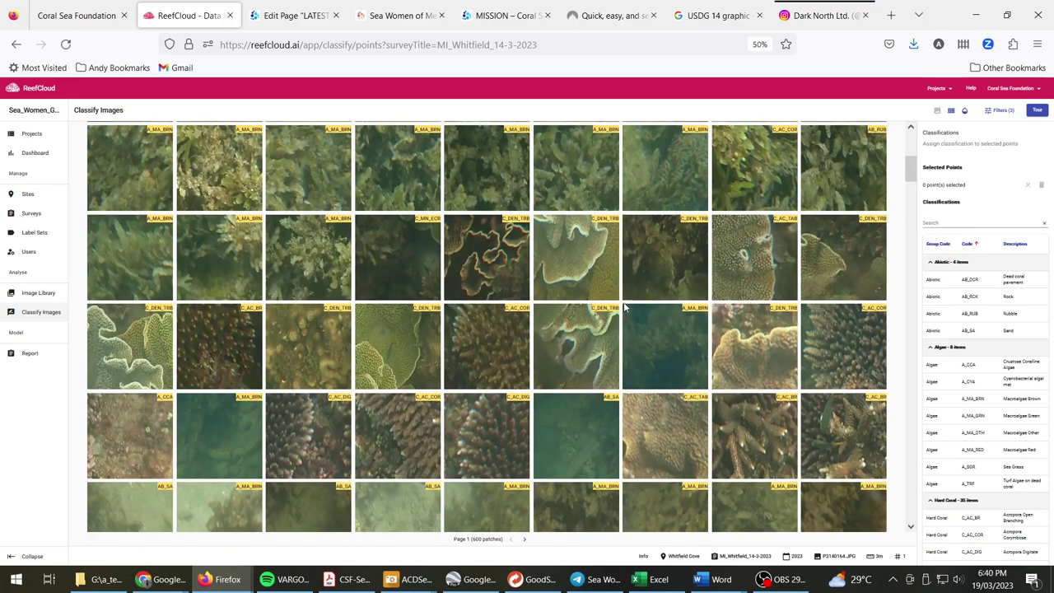
pyautogui.click(574, 259)
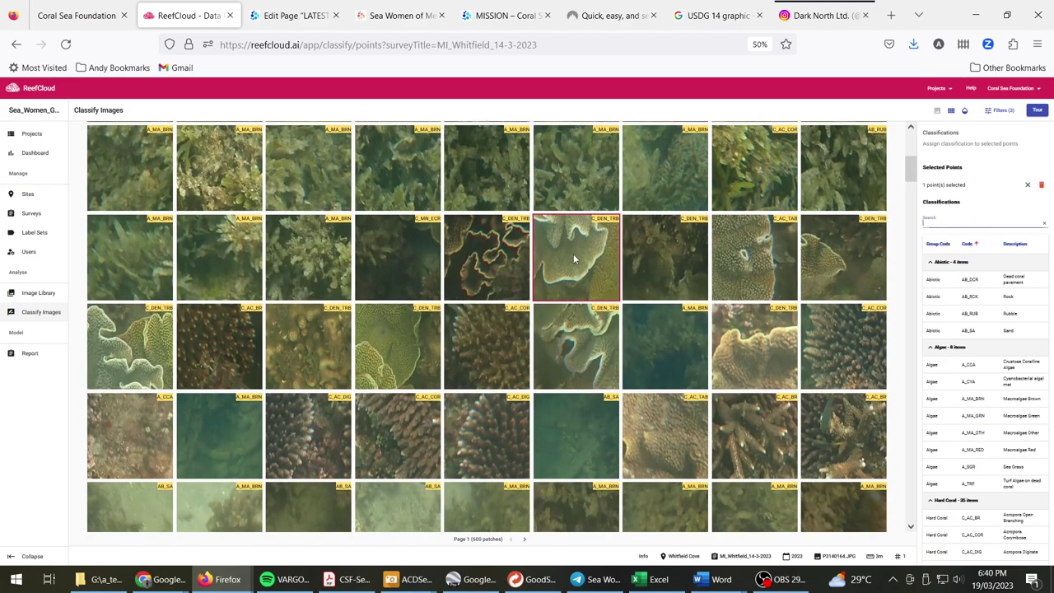
pyautogui.click(770, 264)
pyautogui.click(767, 346)
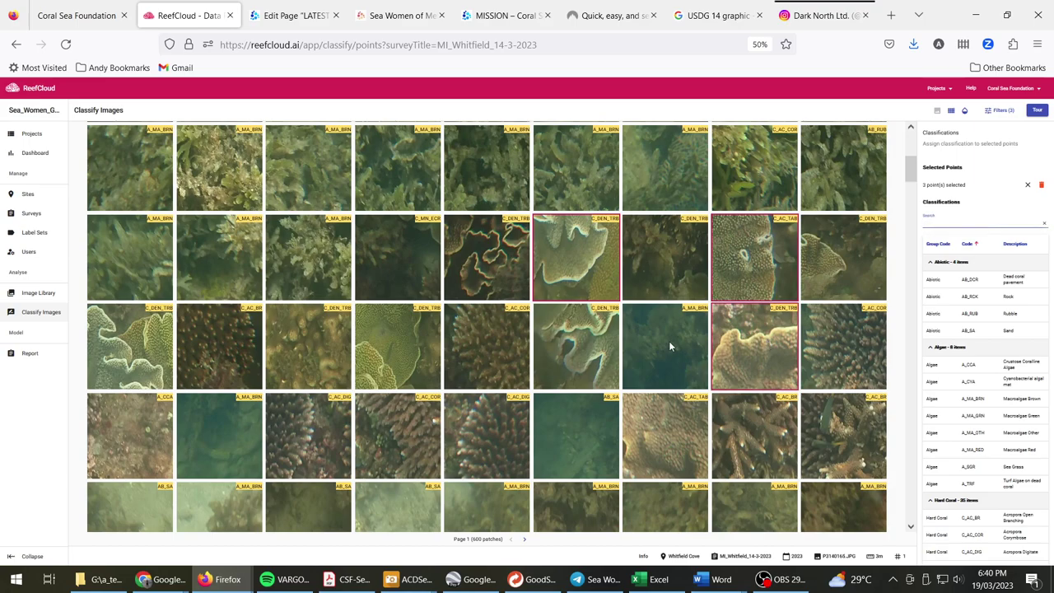
pyautogui.click(587, 346)
pyautogui.click(387, 350)
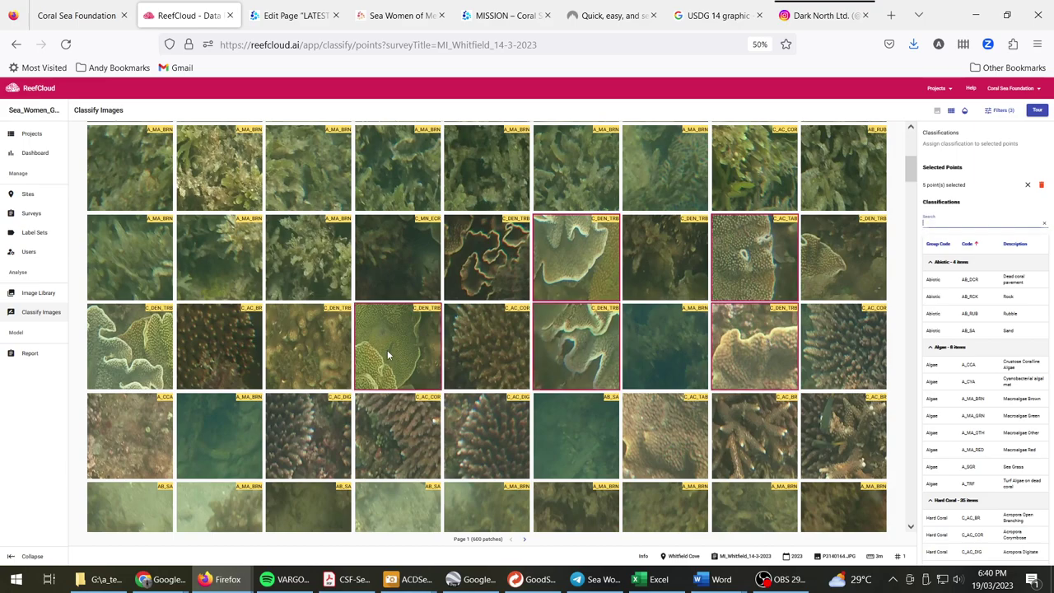
pyautogui.click(136, 349)
pyautogui.scroll(-3, 914, 189)
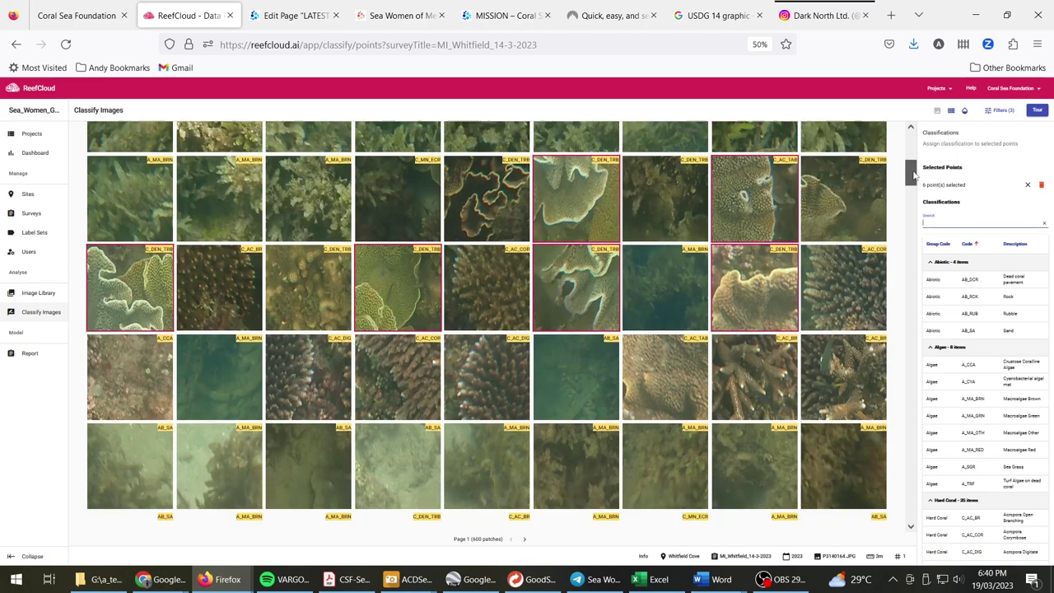
pyautogui.click(674, 207)
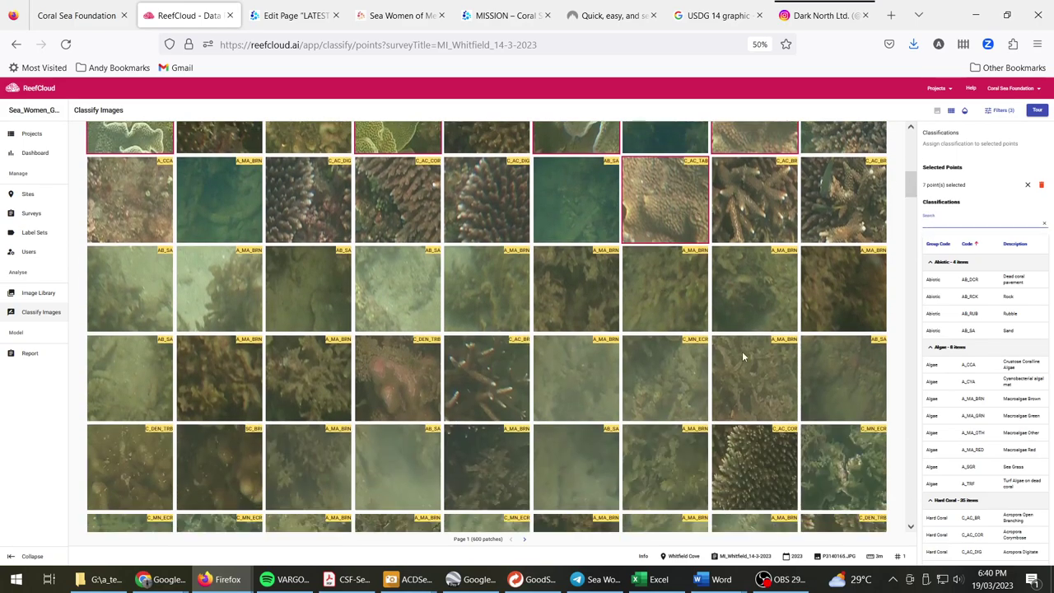
pyautogui.moveTo(913, 190); pyautogui.dragTo(914, 219)
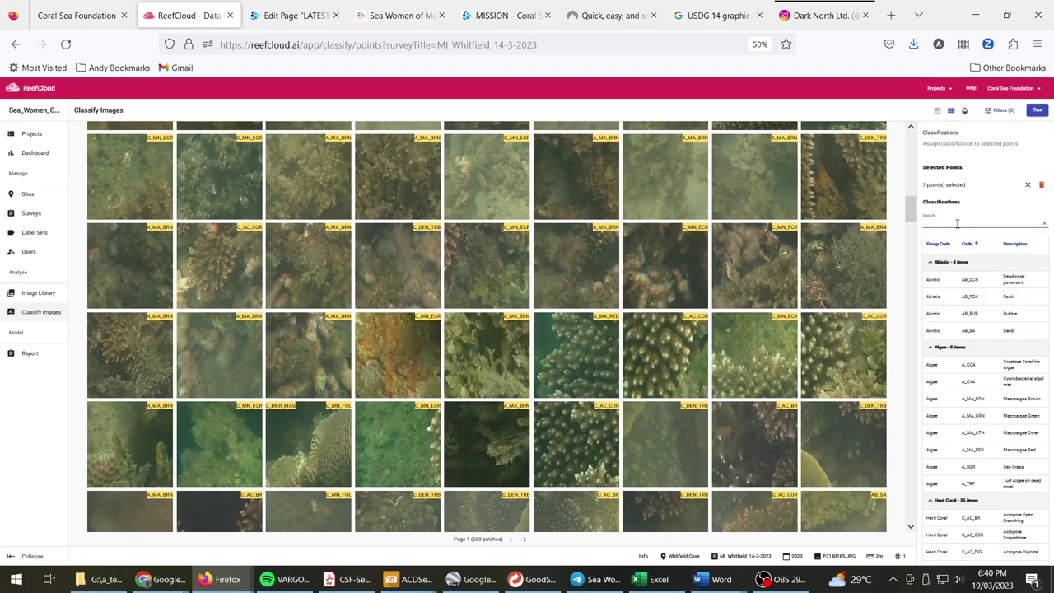
pyautogui.write('turb')
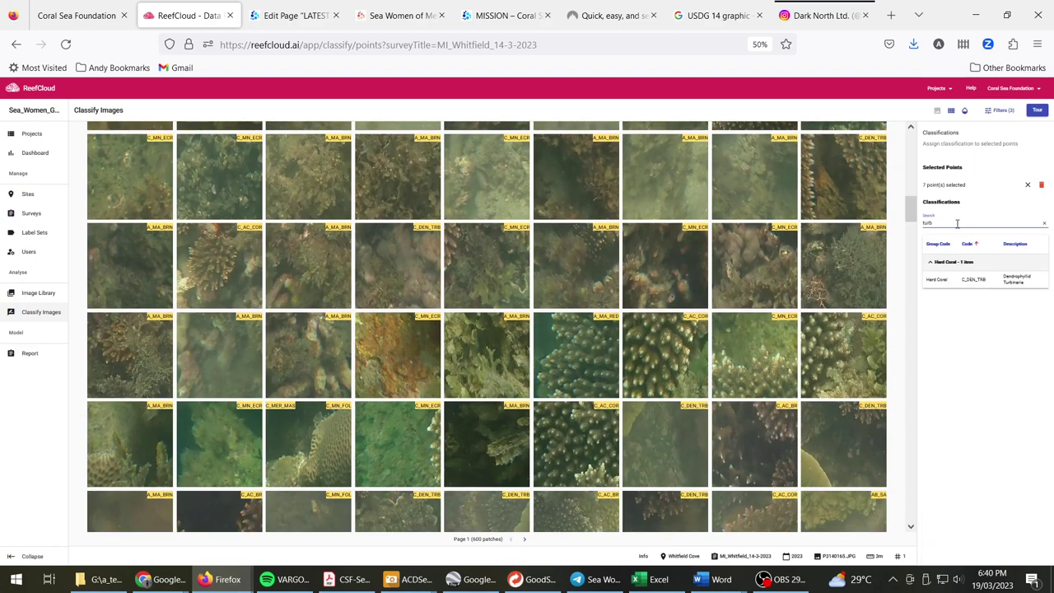
pyautogui.click(1015, 282)
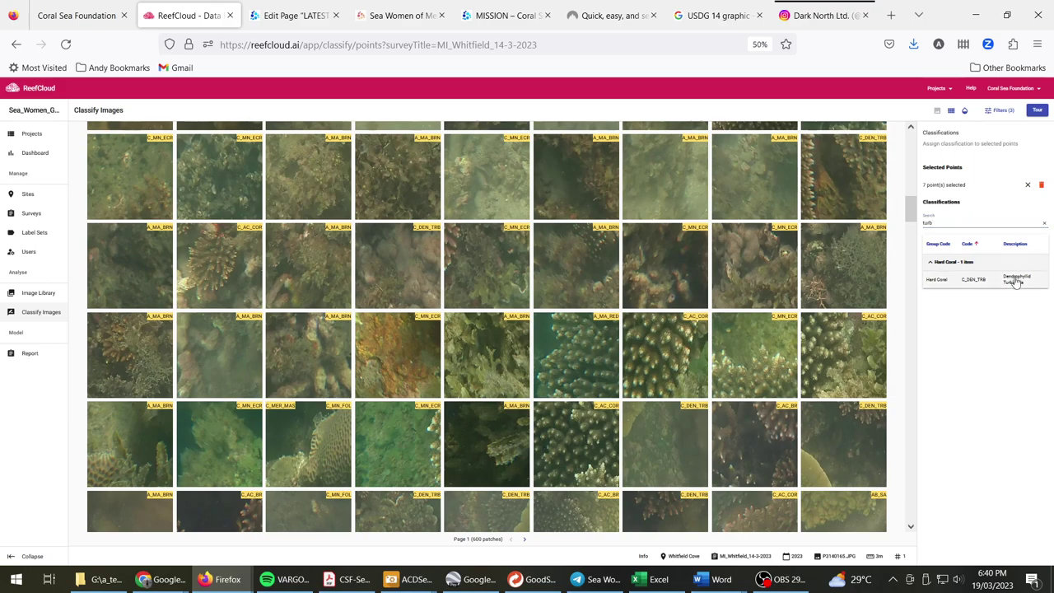
# - Review the patch grid, checking the labels on the newly classified patches and the machine labels on the remaining ones
pyautogui.scroll(2, 638, 296)
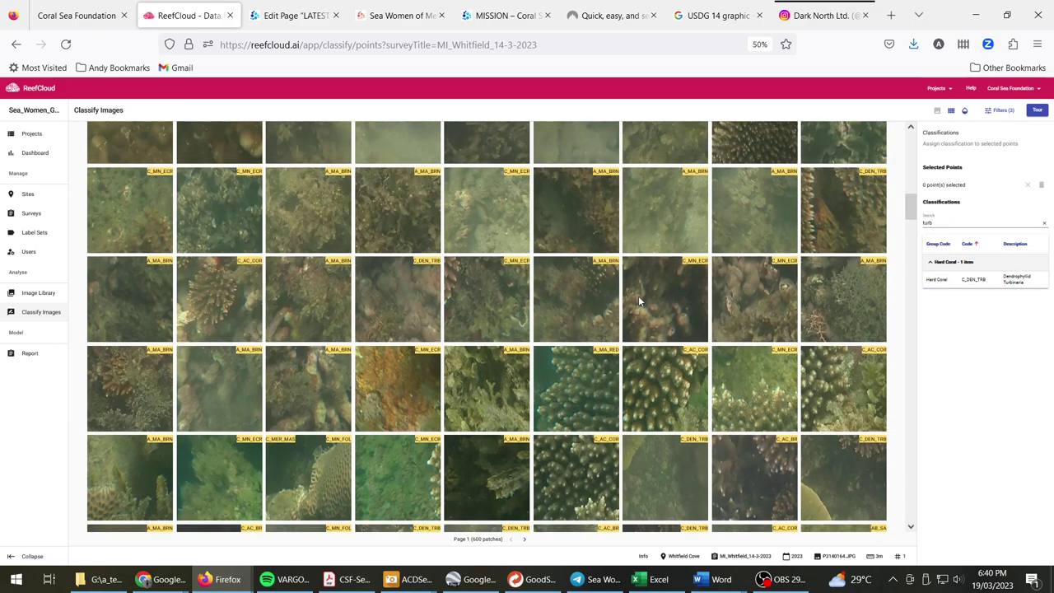
pyautogui.scroll(3, 570, 336)
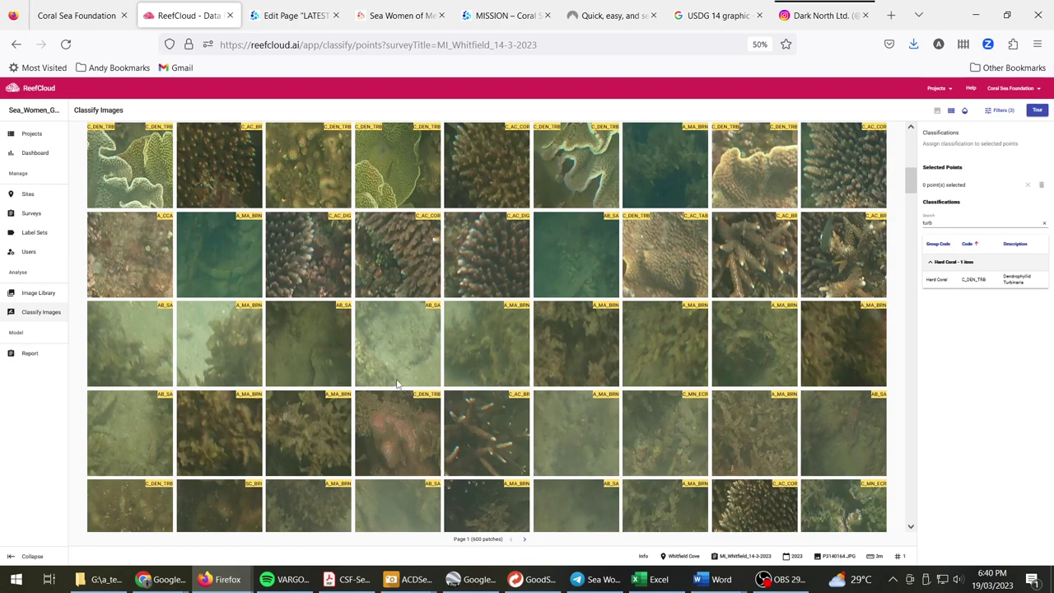
pyautogui.moveTo(659, 396)
pyautogui.moveTo(912, 182); pyautogui.dragTo(911, 203)
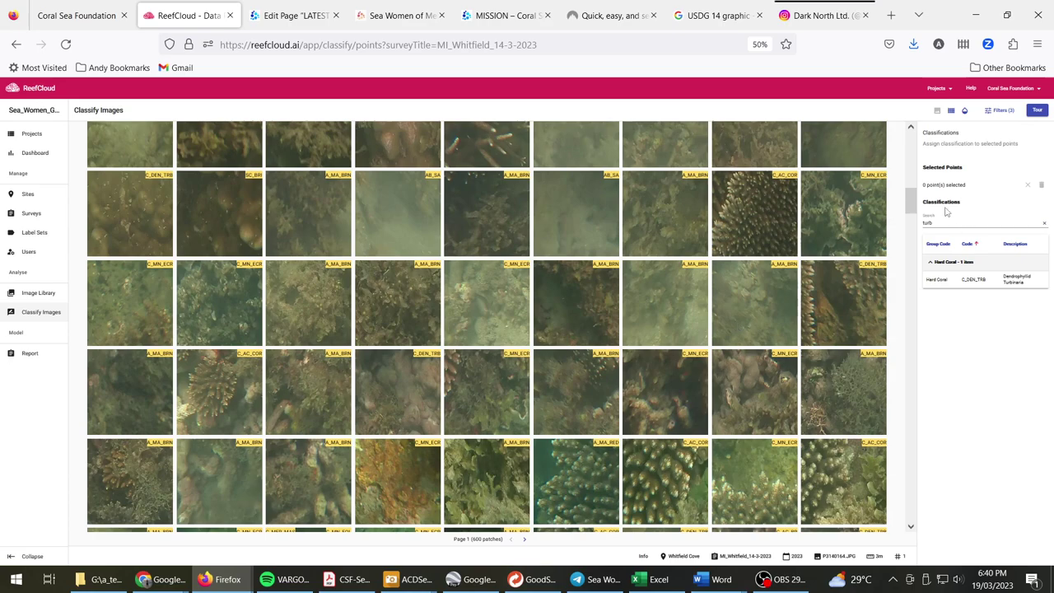
pyautogui.moveTo(911, 202); pyautogui.dragTo(919, 239)
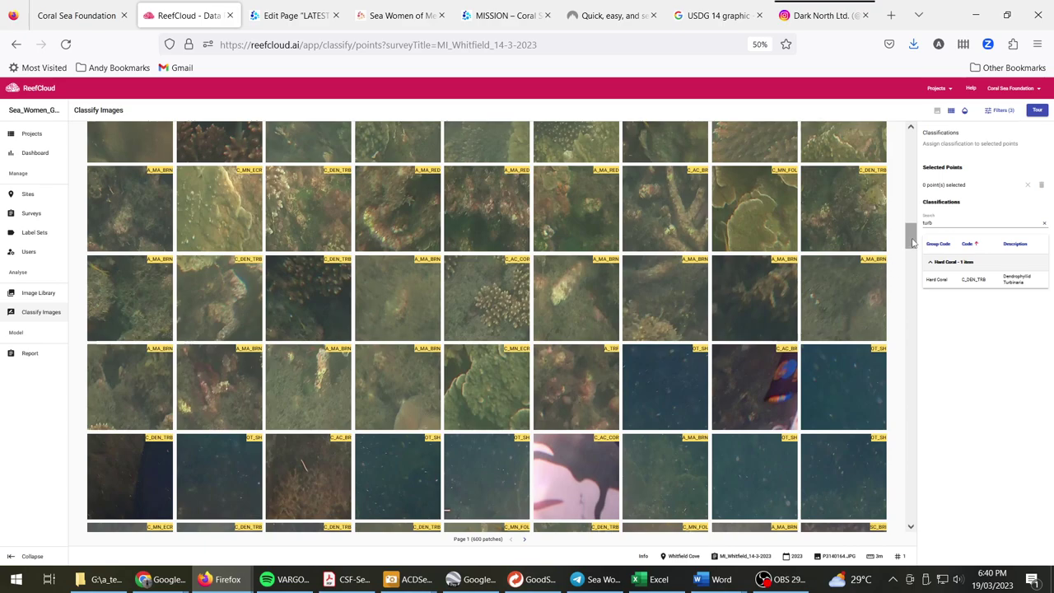
pyautogui.moveTo(908, 230); pyautogui.dragTo(910, 142)
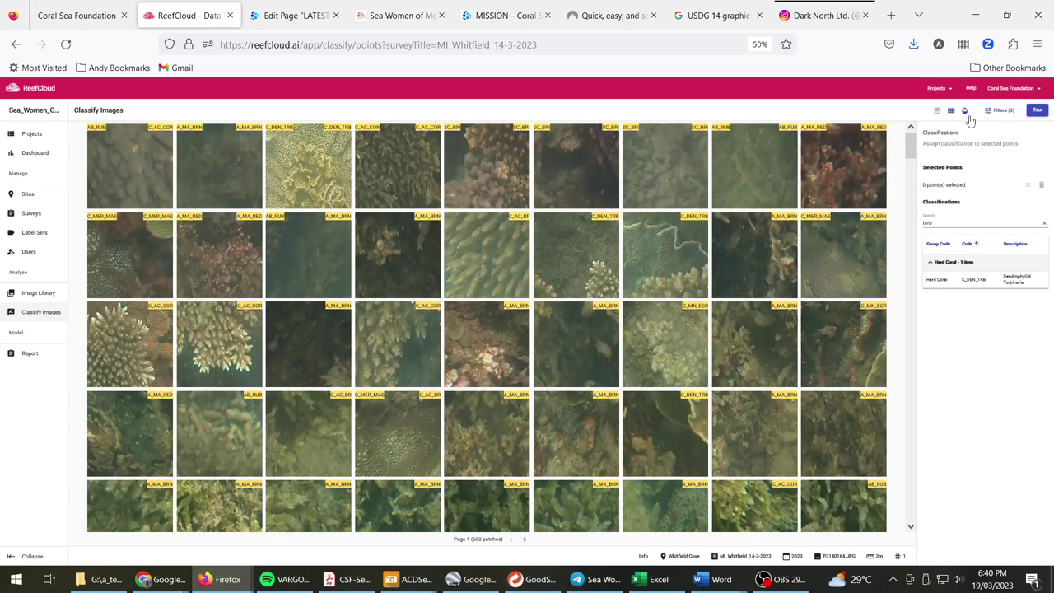
# - Set the page zoom to 90% and switch back to the whole-image view
pyautogui.click(1037, 44)
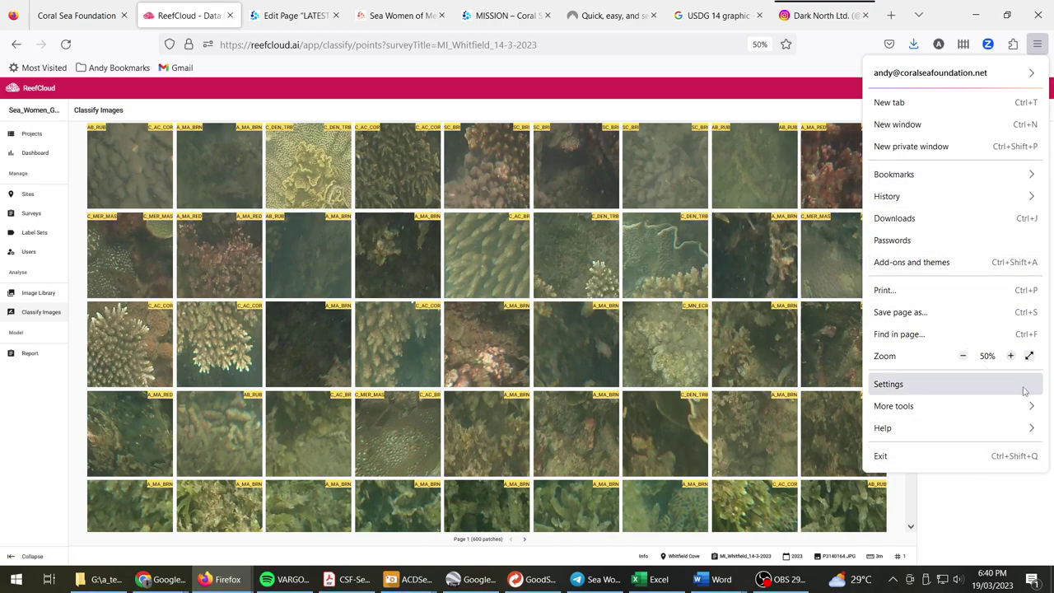
pyautogui.click(1010, 355)
pyautogui.click(1011, 357)
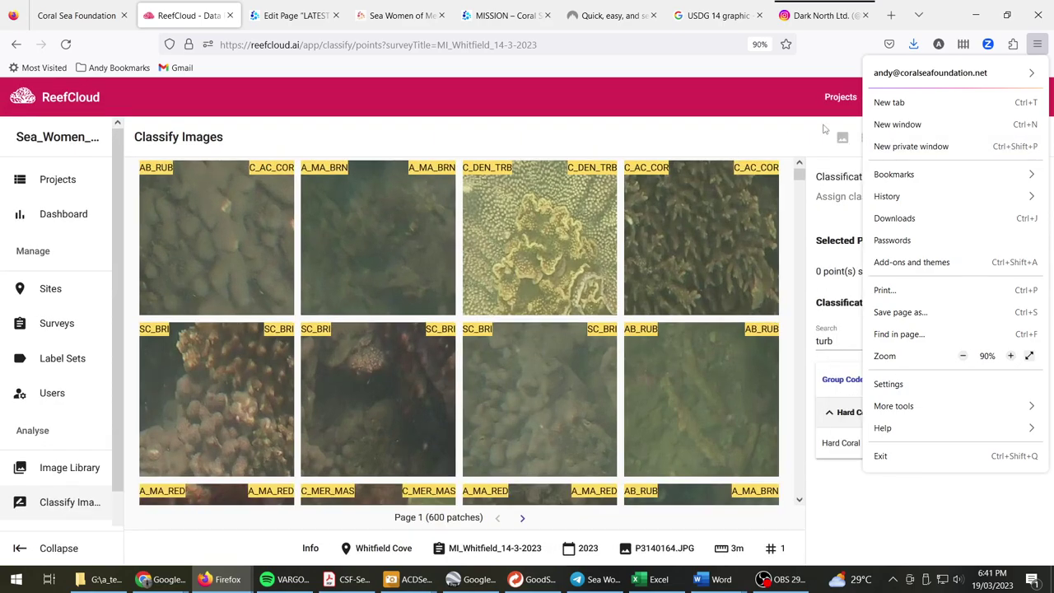
pyautogui.click(843, 140)
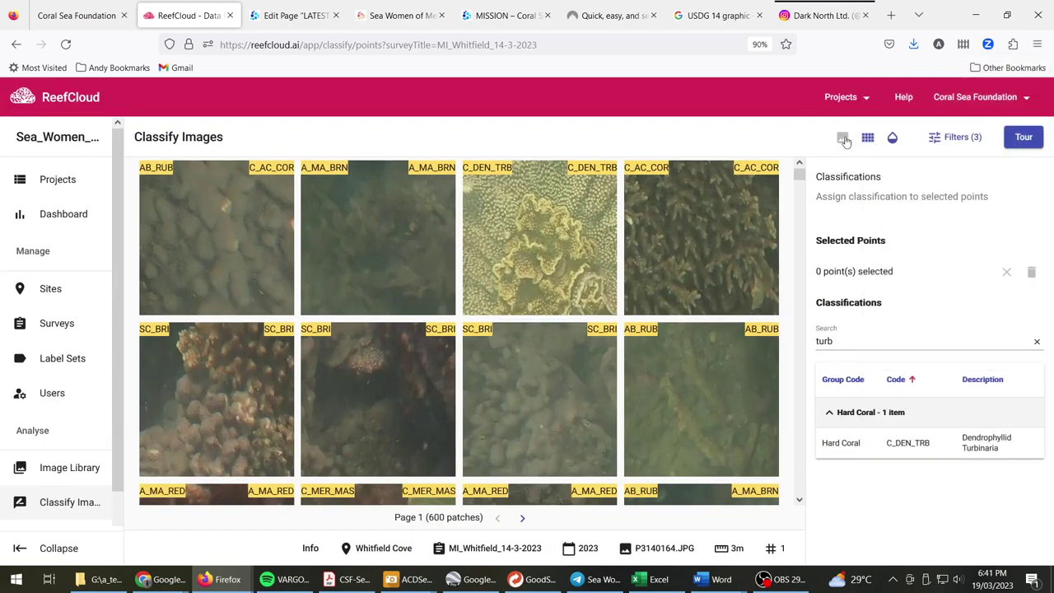
pyautogui.click(843, 138)
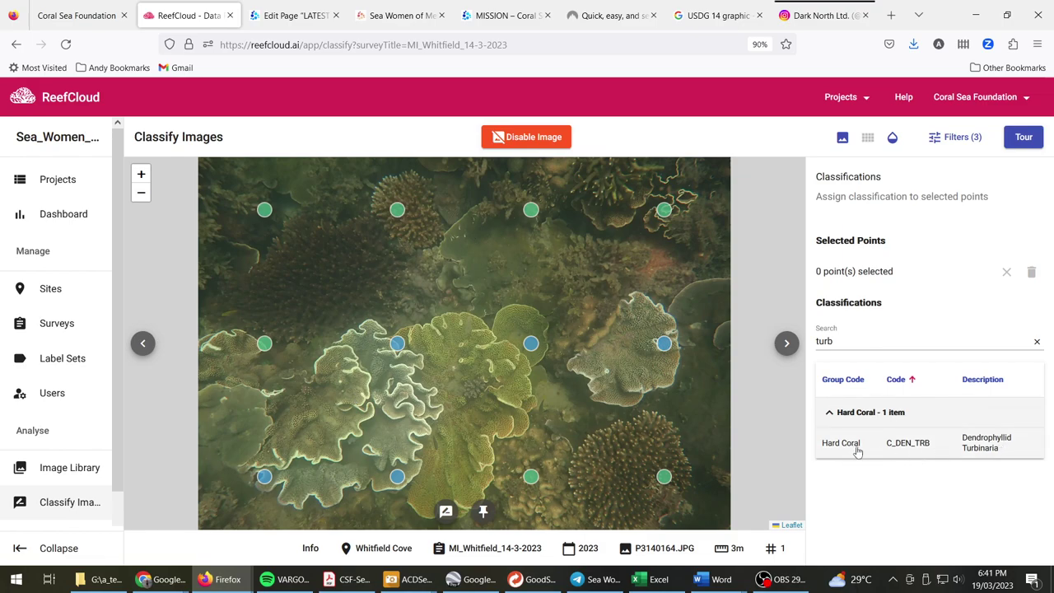
# - Clear the classification search and examine the label list and the machine and human labels of unclassified points on the image
pyautogui.click(1036, 344)
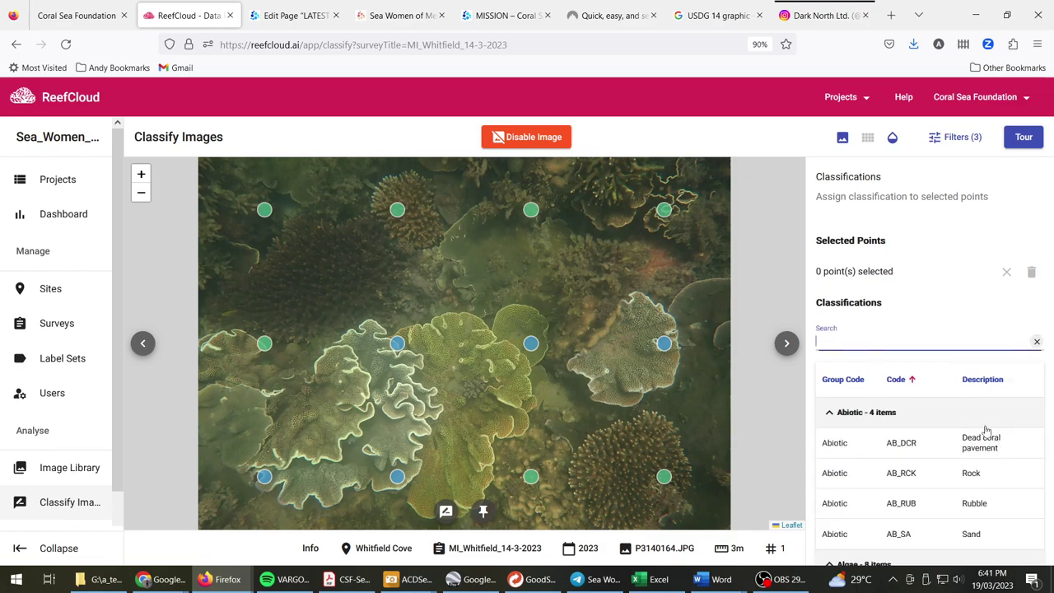
pyautogui.scroll(-3, 930, 428)
pyautogui.scroll(-5, 922, 416)
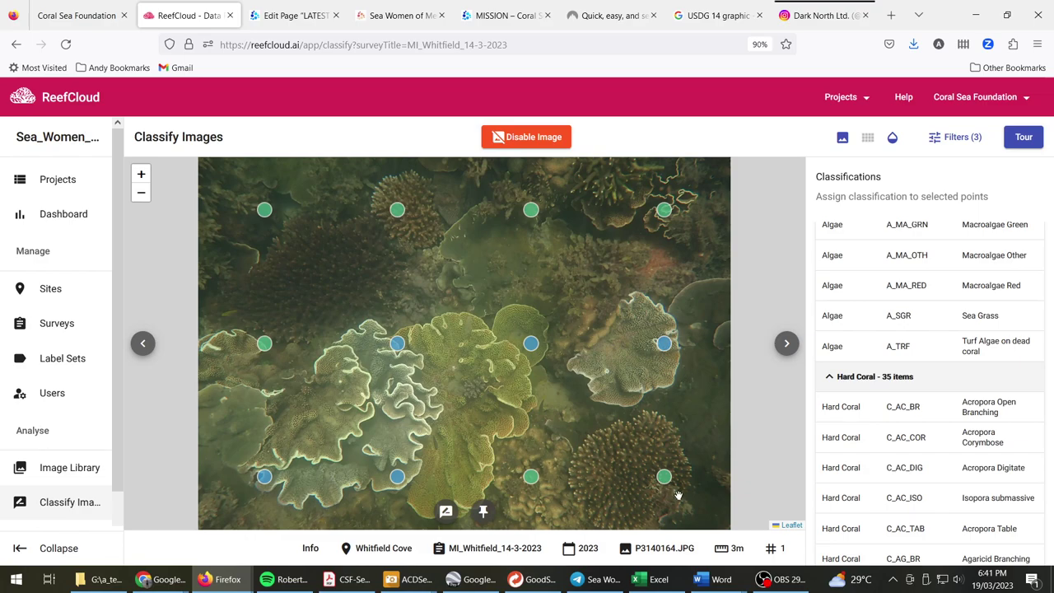
pyautogui.moveTo(667, 482)
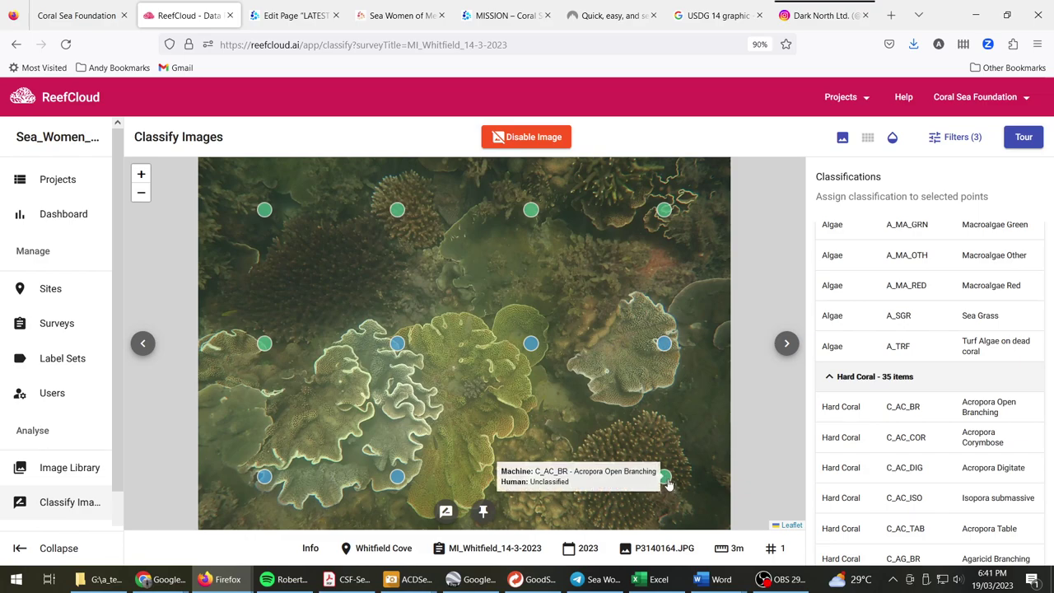
pyautogui.moveTo(668, 213)
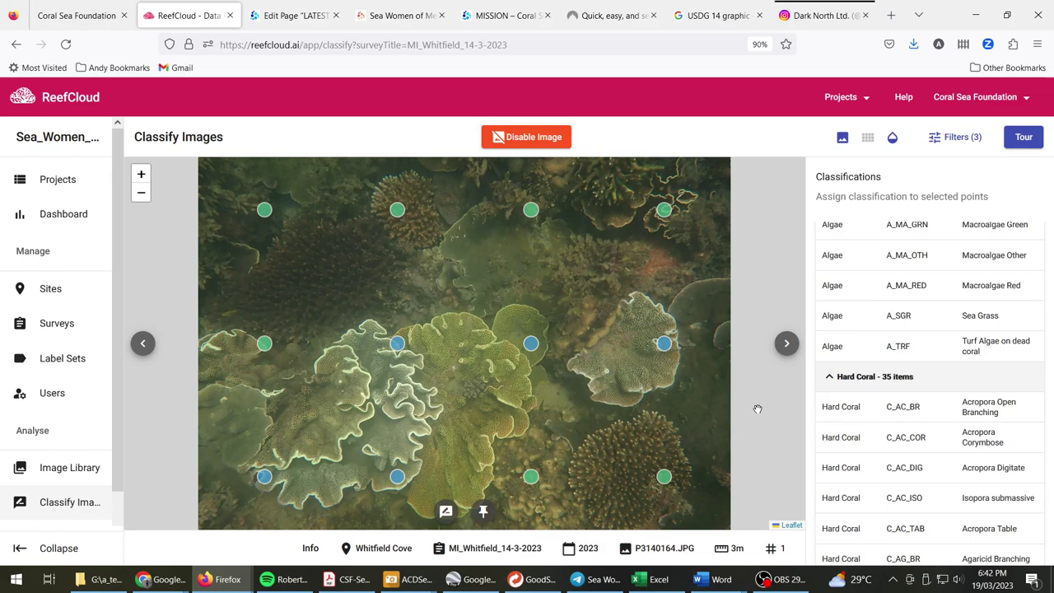
pyautogui.moveTo(268, 351)
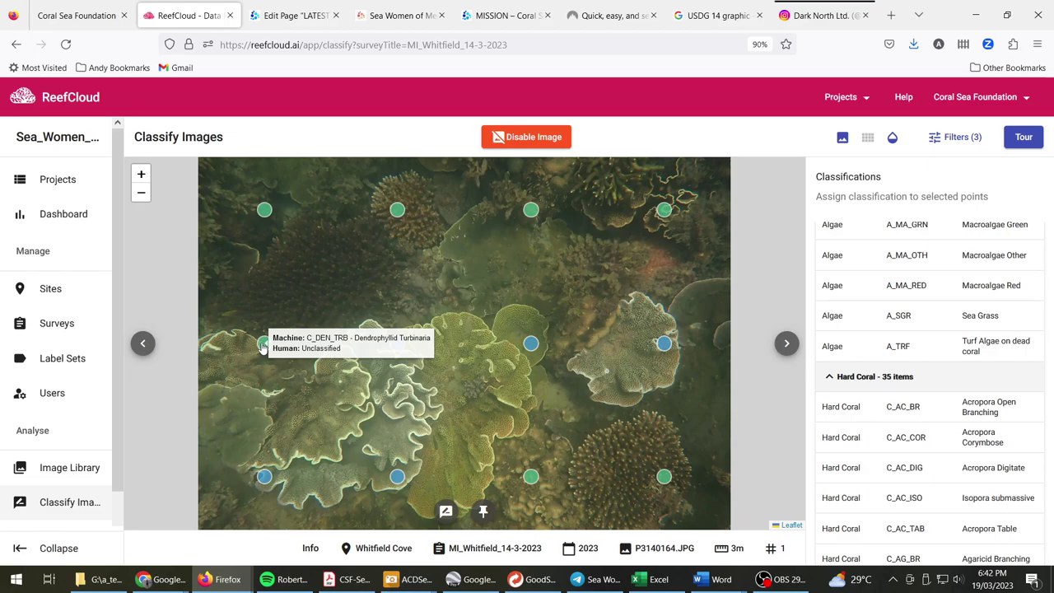
# - Switch to the points view and filter the patches by the machine label Montipora Encrusting - C_MN_ECR
pyautogui.click(953, 139)
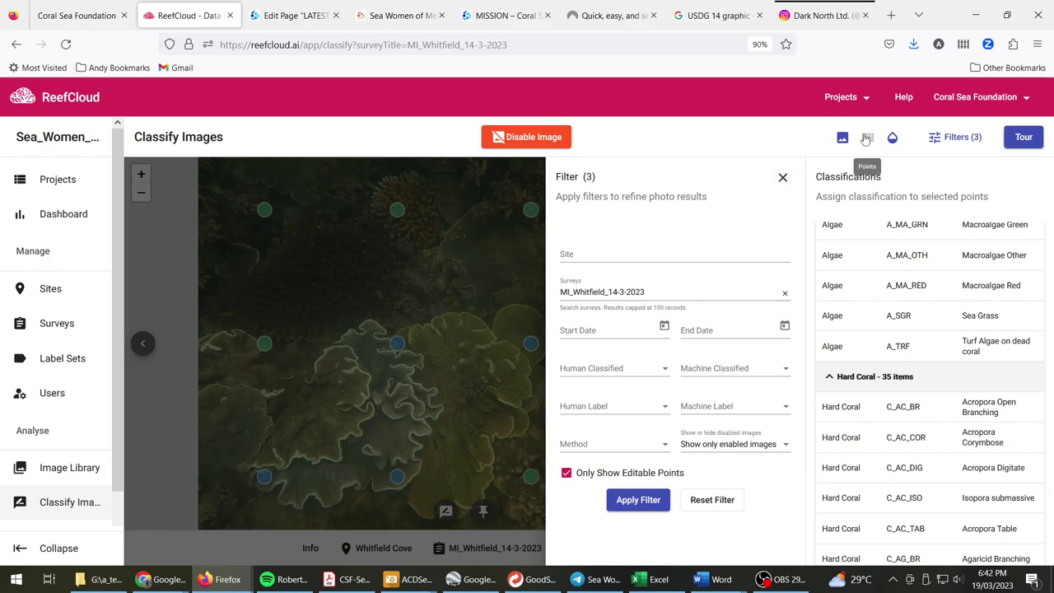
pyautogui.click(867, 138)
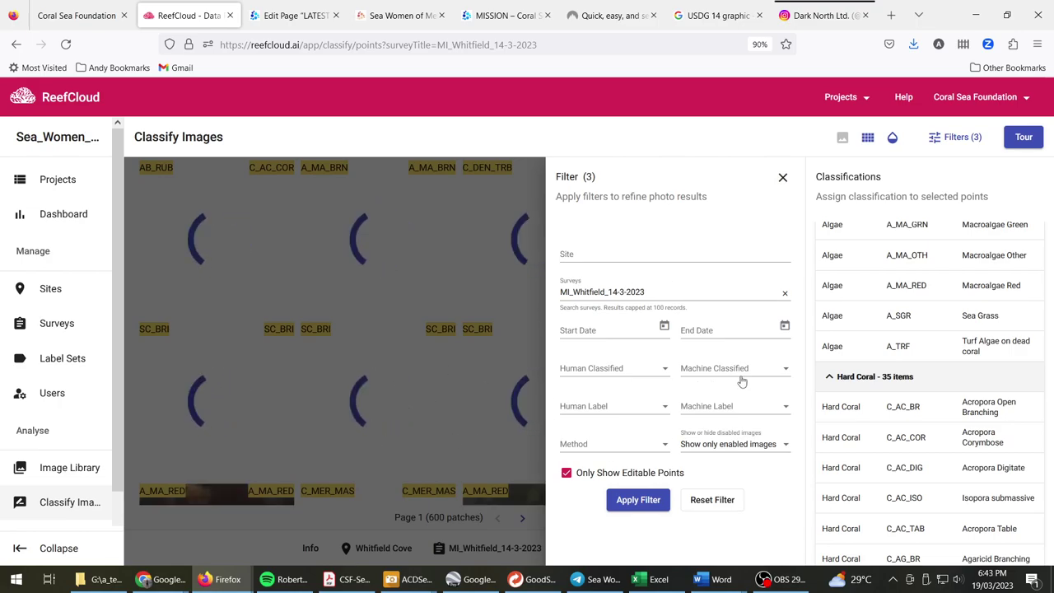
pyautogui.click(739, 409)
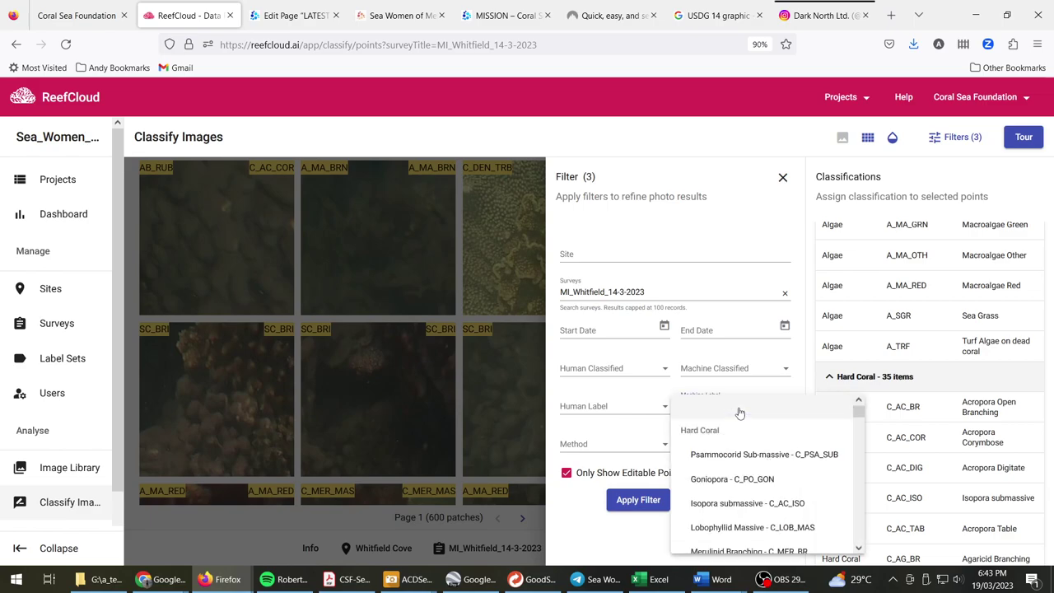
pyautogui.moveTo(857, 415); pyautogui.dragTo(865, 440)
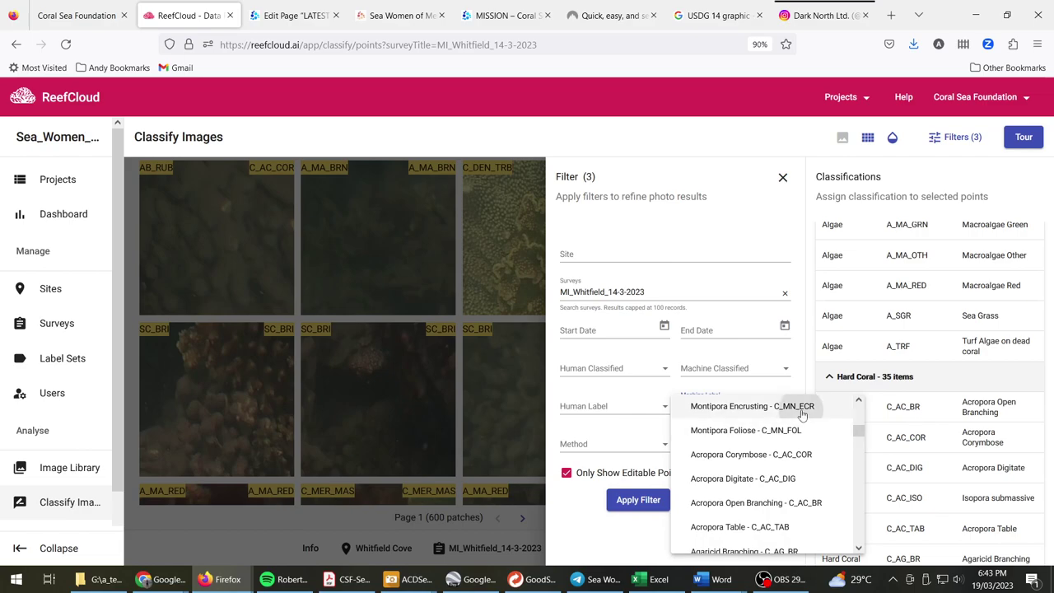
pyautogui.click(811, 406)
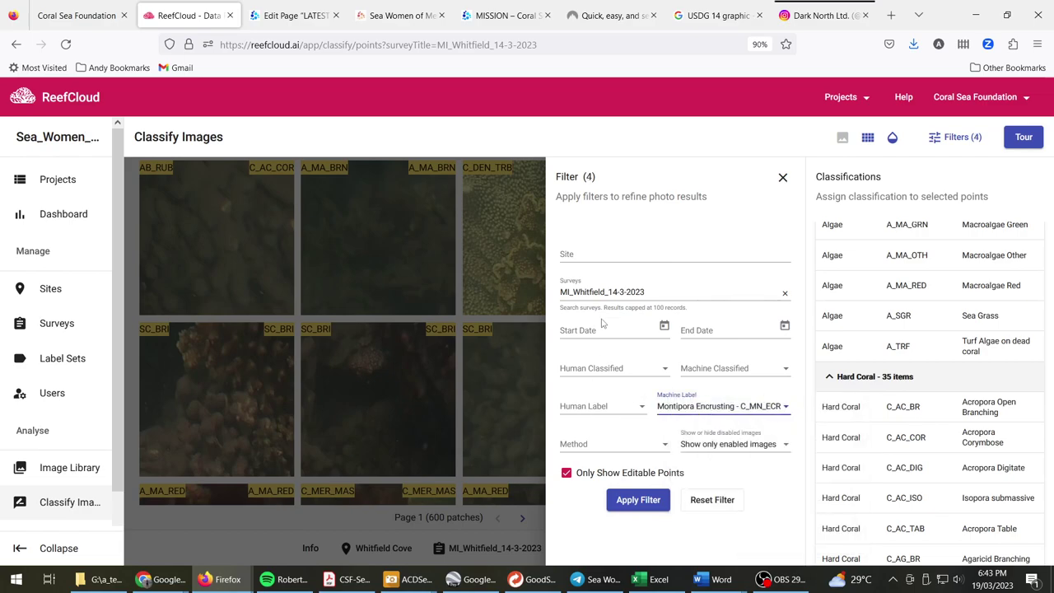
pyautogui.click(644, 502)
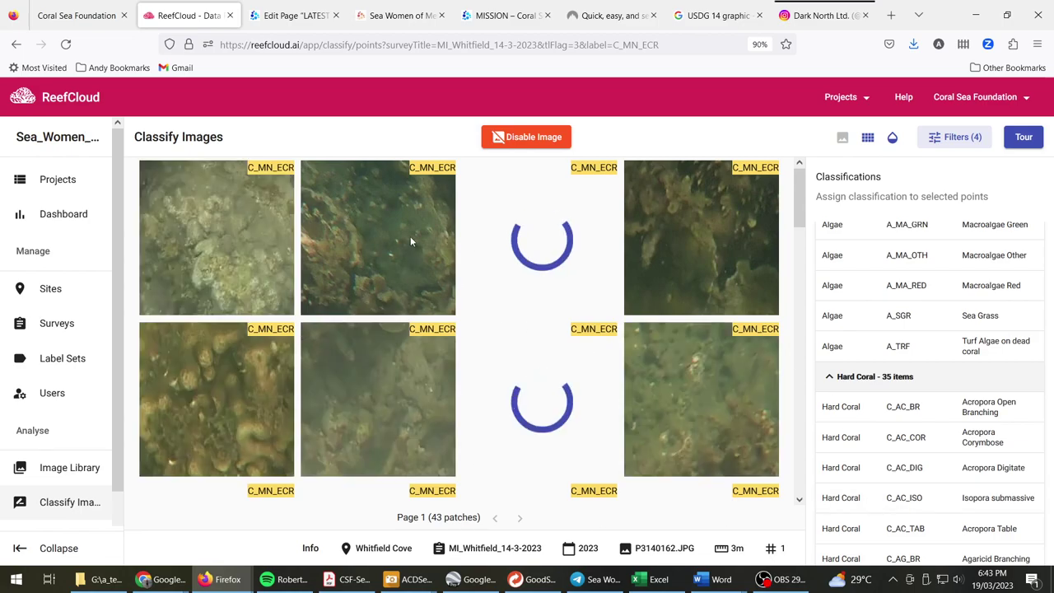
# - Select the second patch in row one, third in row two and fourth in row four, and classify them as Montipora Encrusting (C_MN_ECR), searching for "encr"
pyautogui.click(410, 233)
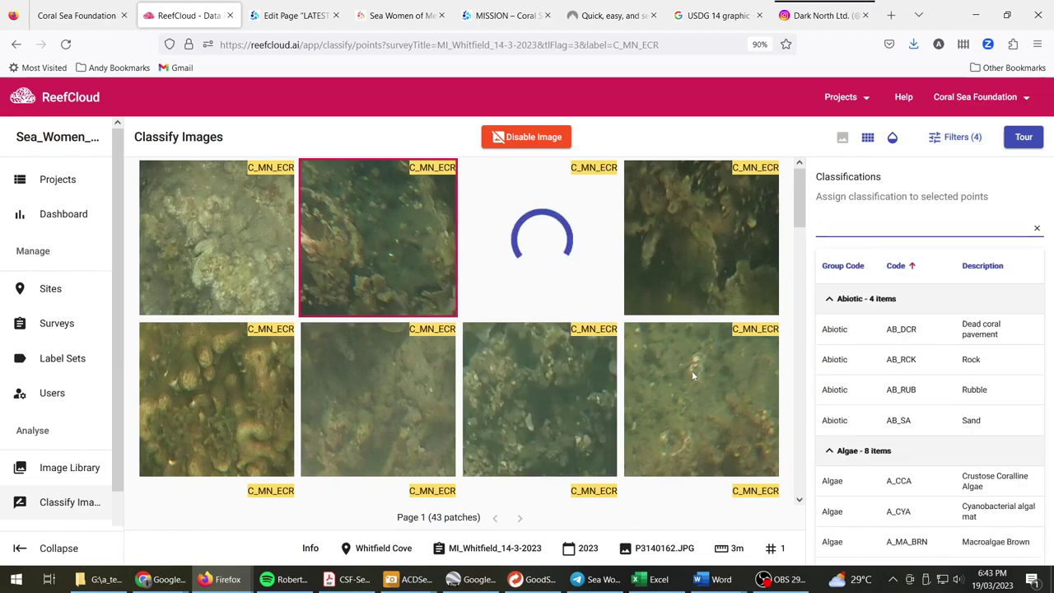
pyautogui.scroll(-3, 555, 269)
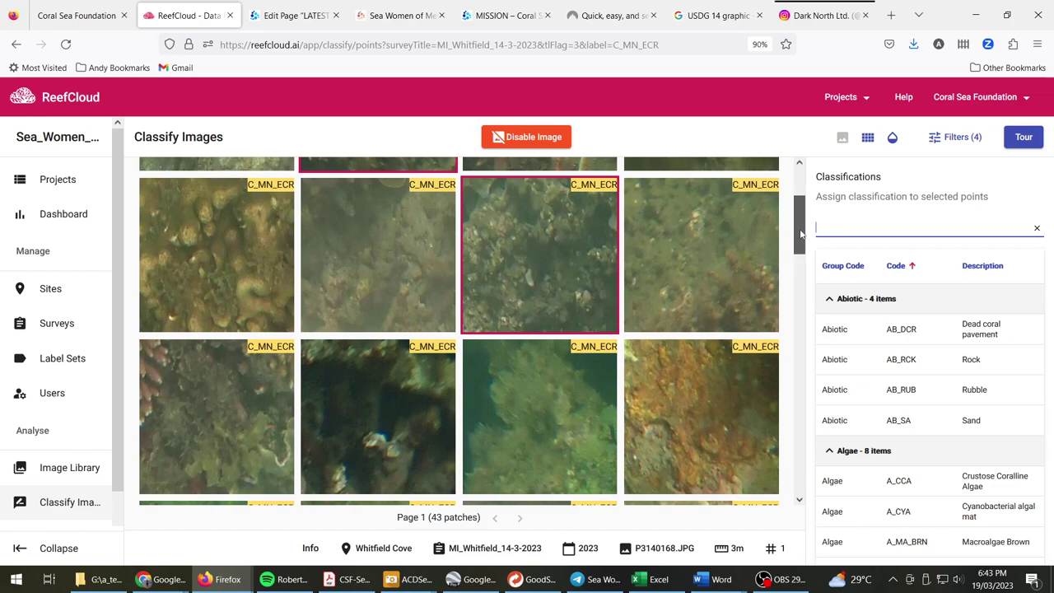
pyautogui.moveTo(800, 226); pyautogui.dragTo(805, 278)
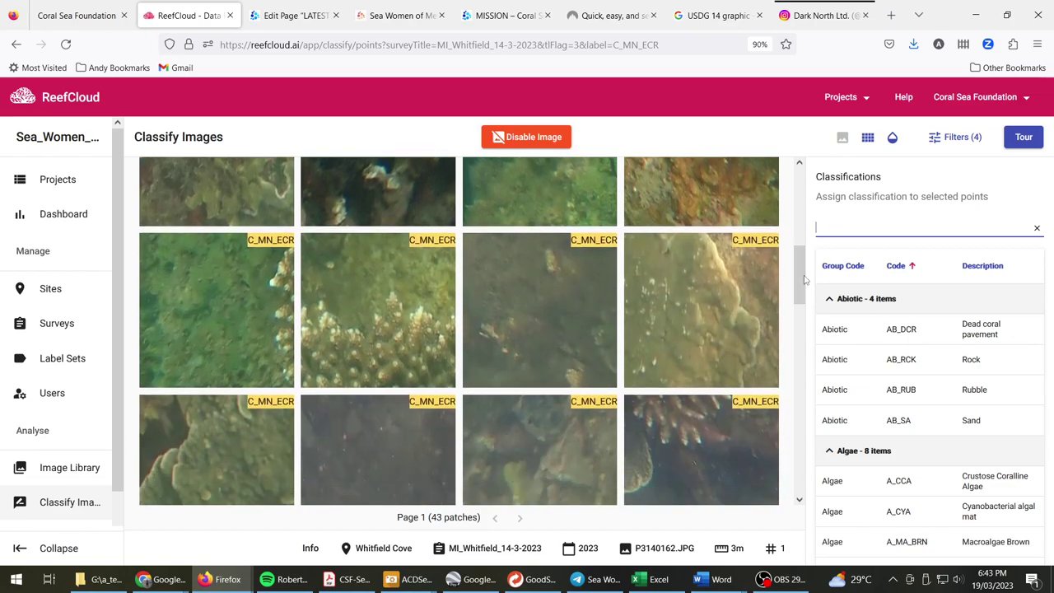
pyautogui.click(688, 306)
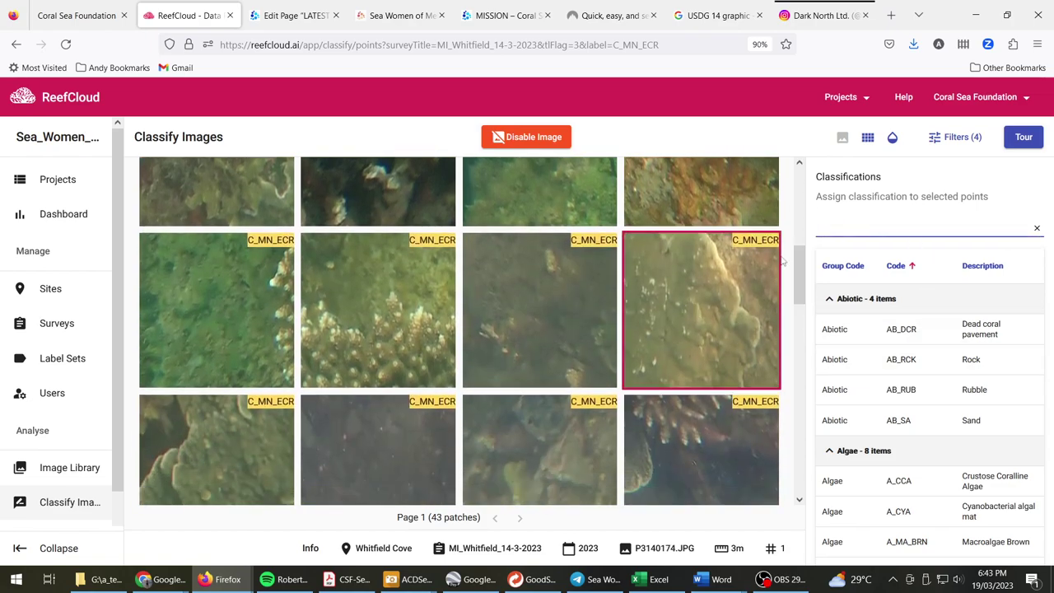
pyautogui.write('encr')
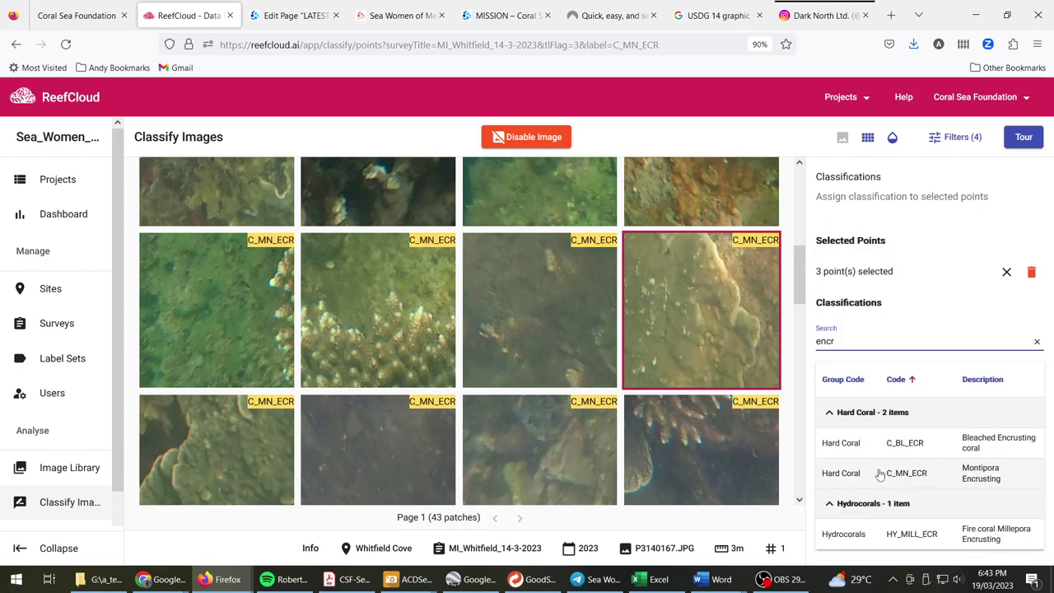
pyautogui.click(917, 475)
pyautogui.click(917, 475)
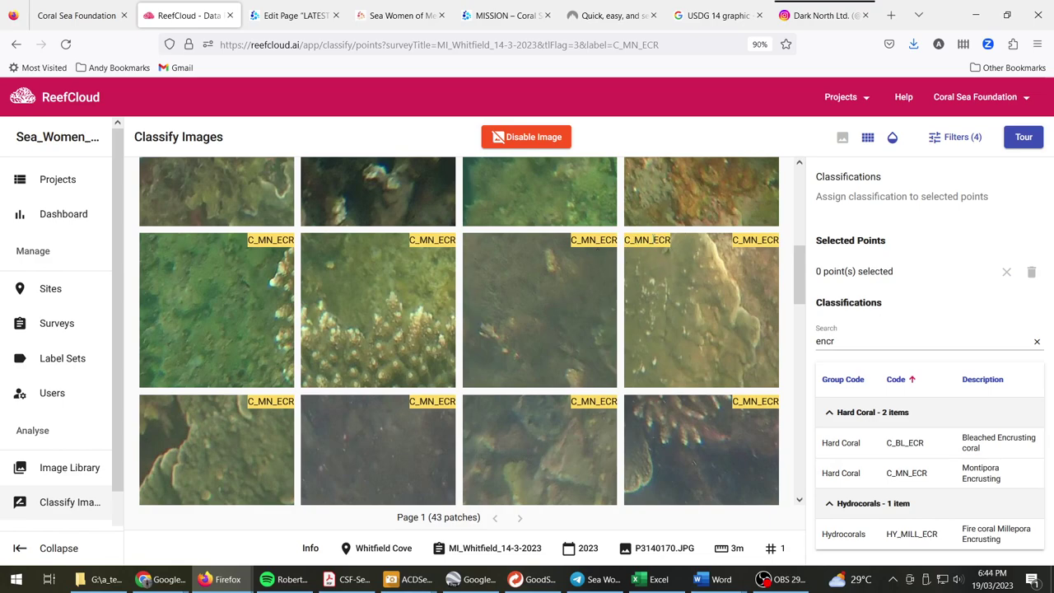
pyautogui.moveTo(668, 308)
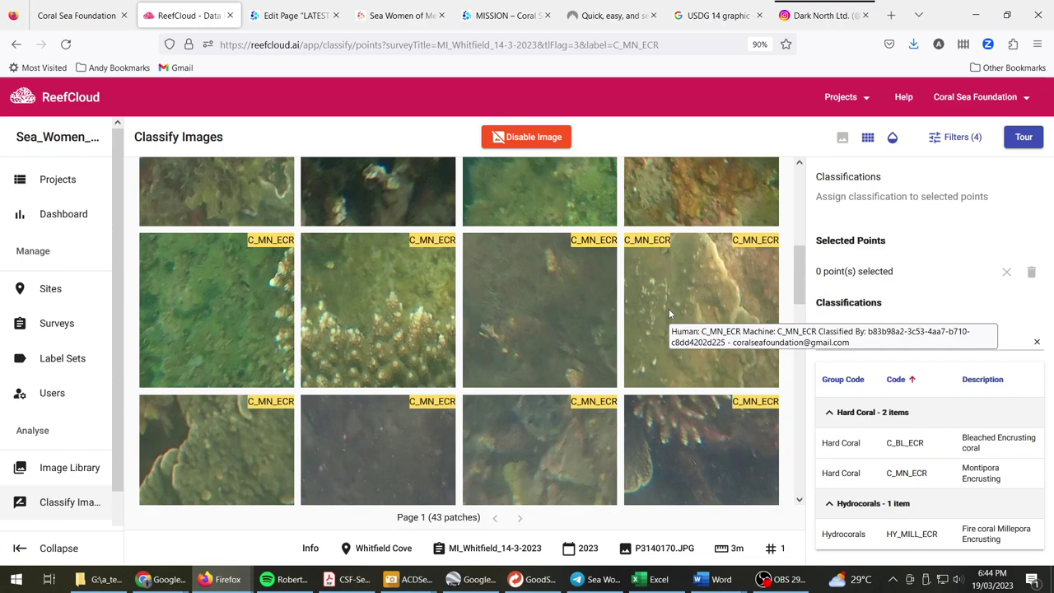